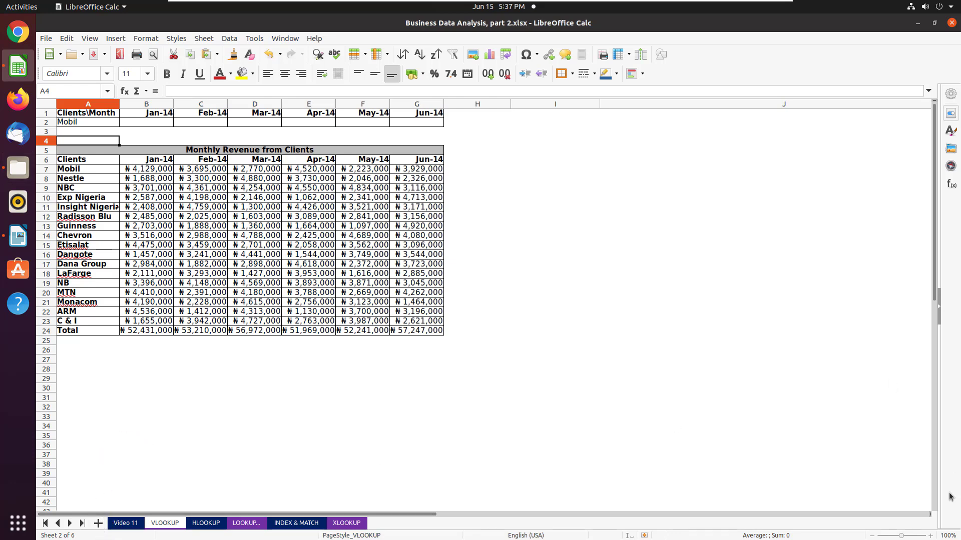
Choose Nestle from the client list in cell A2.
left_click(930, 536)
left_click(930, 536)
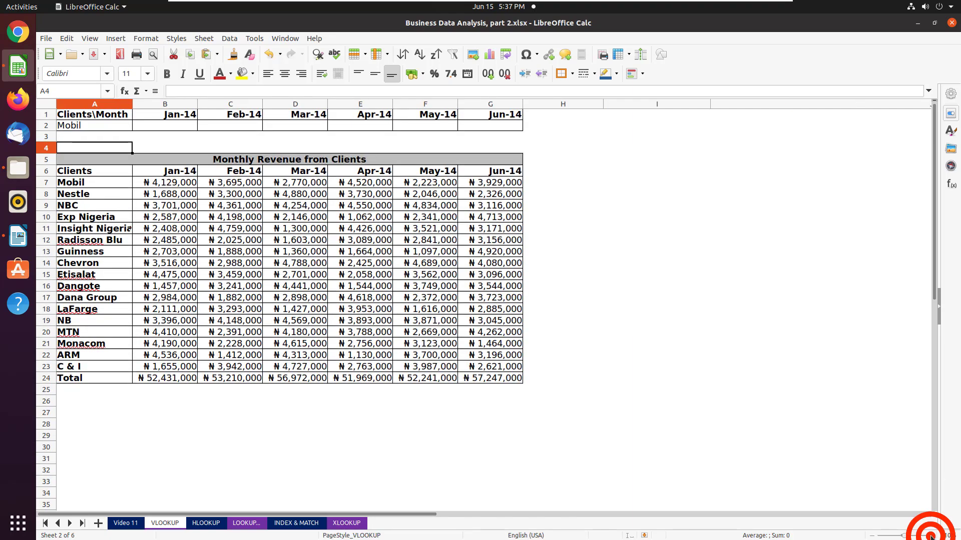
left_click(930, 535)
left_click(930, 535)
left_click(930, 536)
left_click(929, 536)
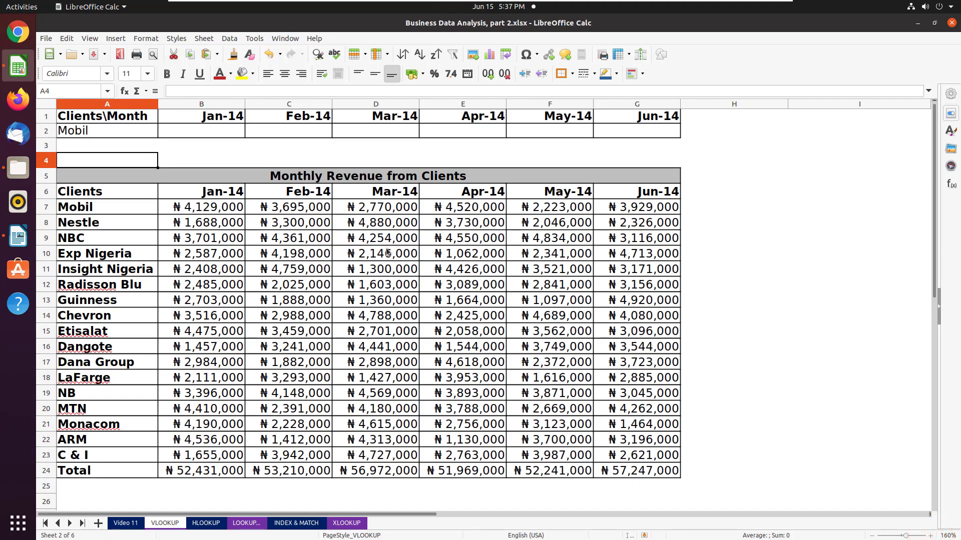
left_click(146, 132)
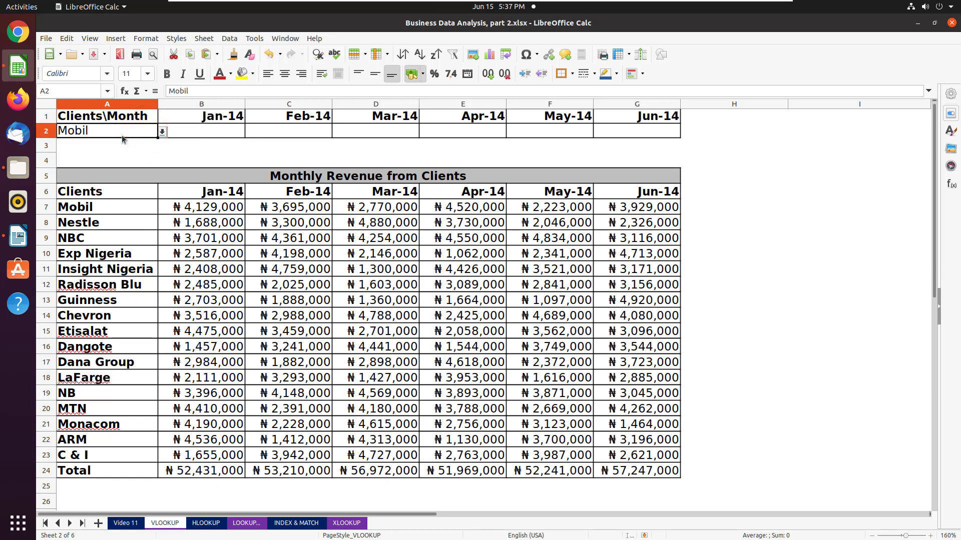
left_click(162, 132)
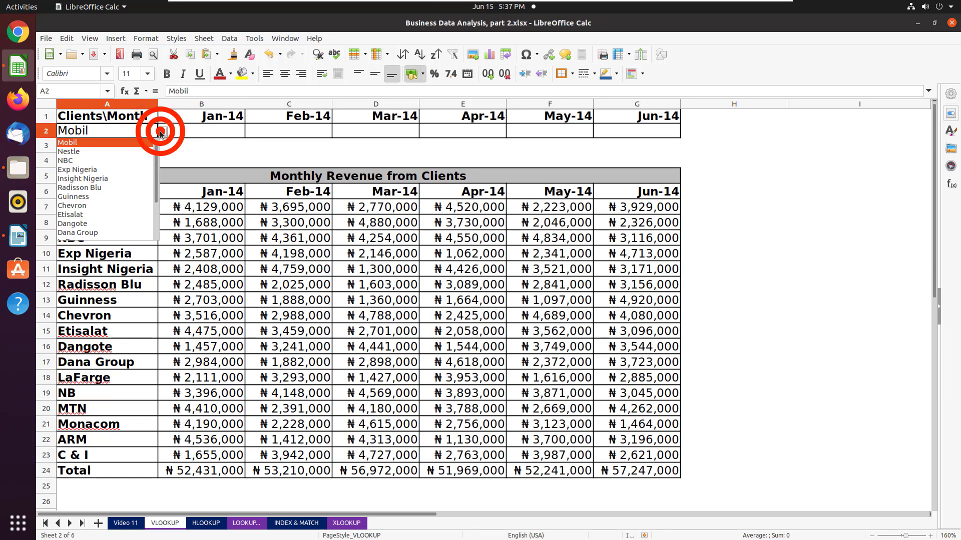
left_click(131, 151)
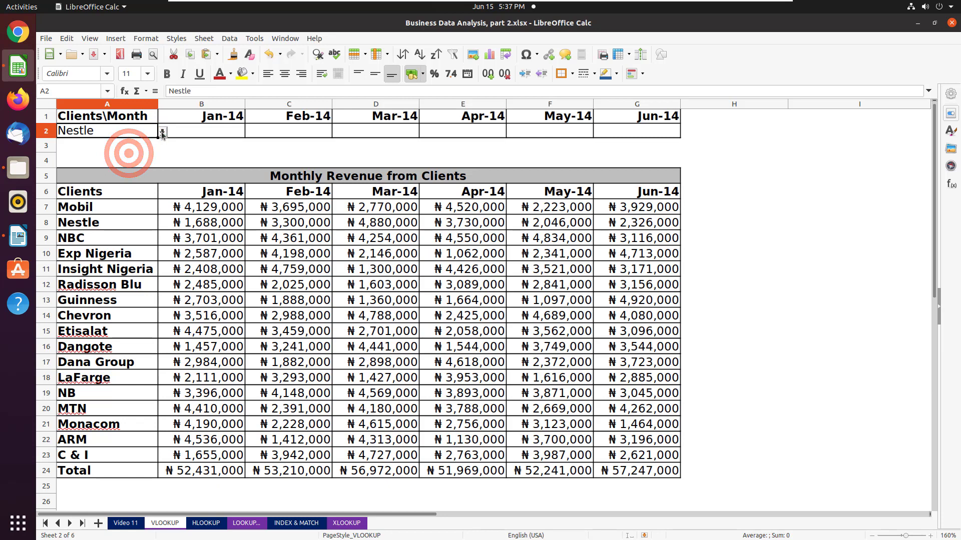
left_click(162, 134)
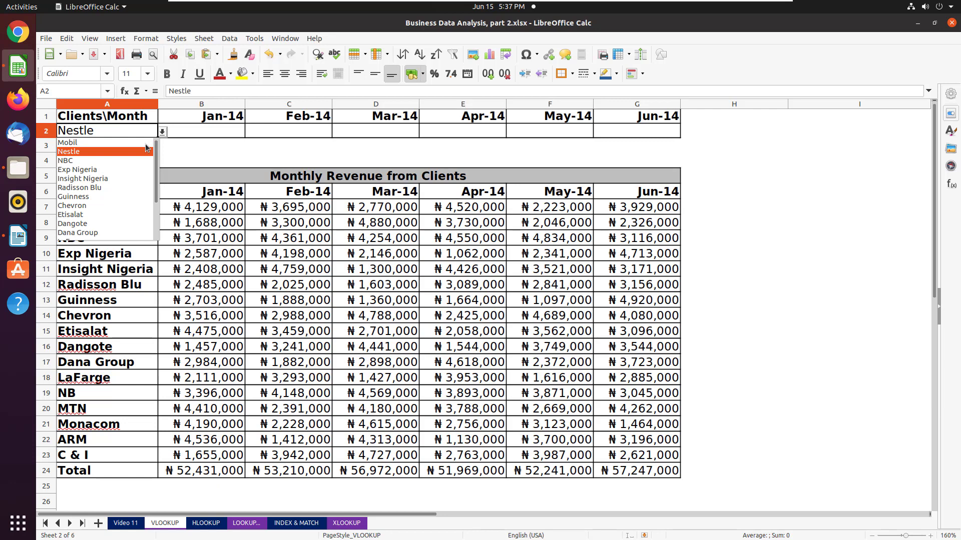
Start a VLOOKUP formula in cell B2 with the Function Wizard, using A2 as the search criterion.
left_click(201, 131)
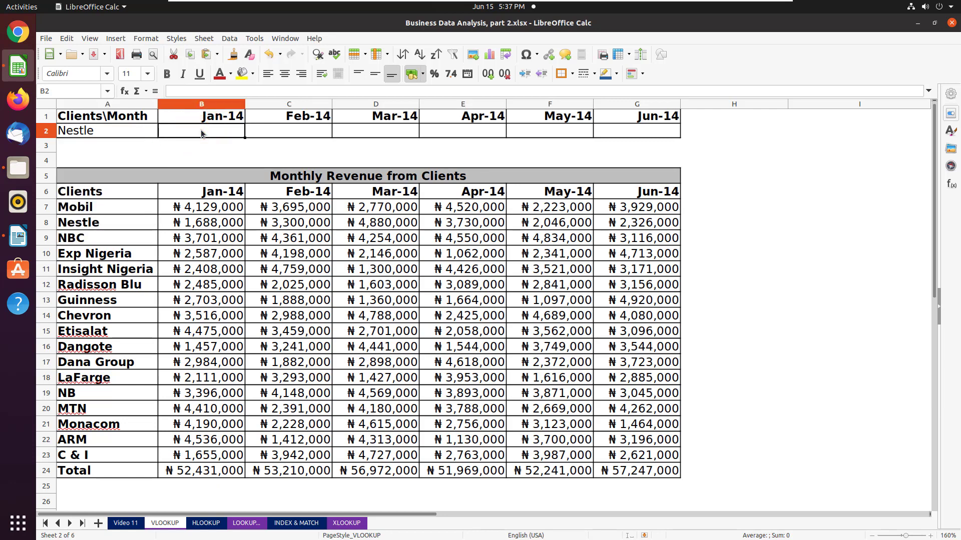
type("=")
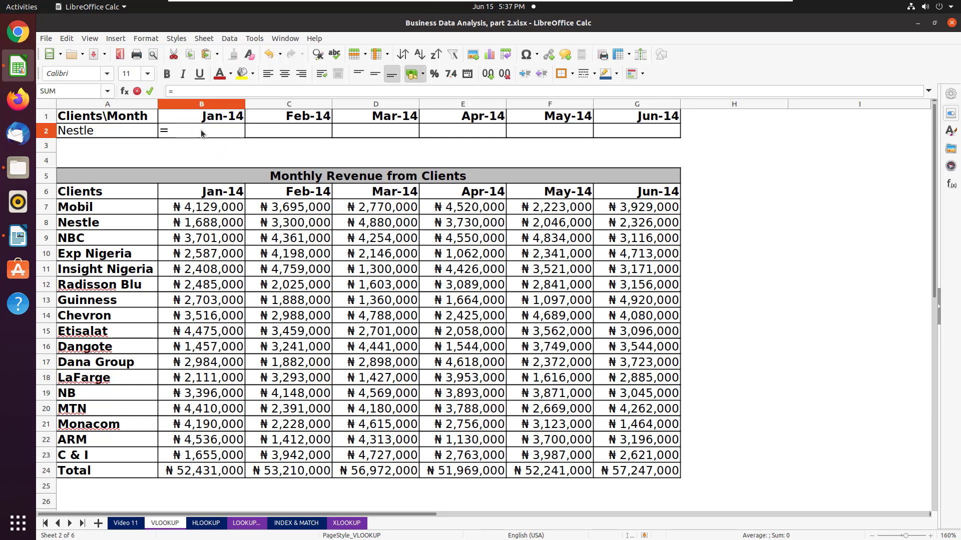
type("vloo")
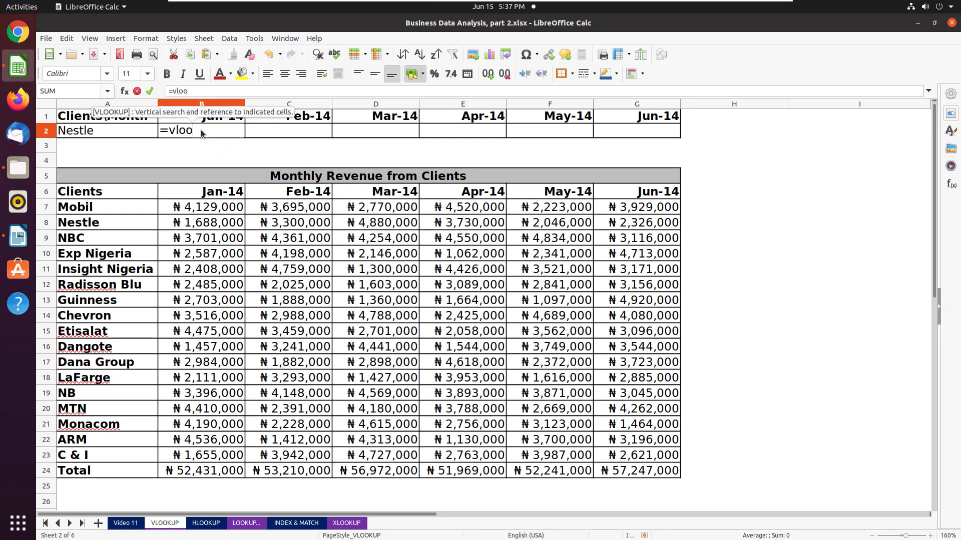
type("kup(")
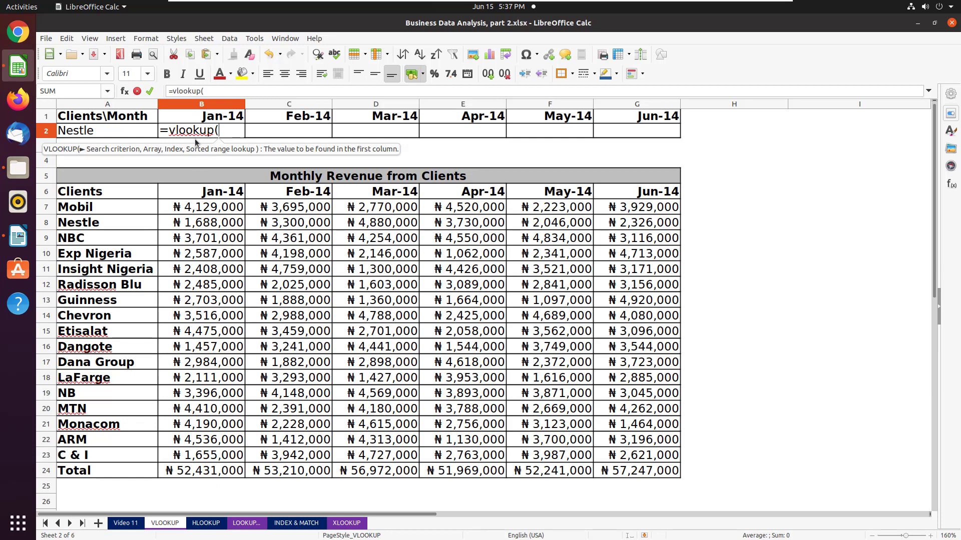
left_click(126, 92)
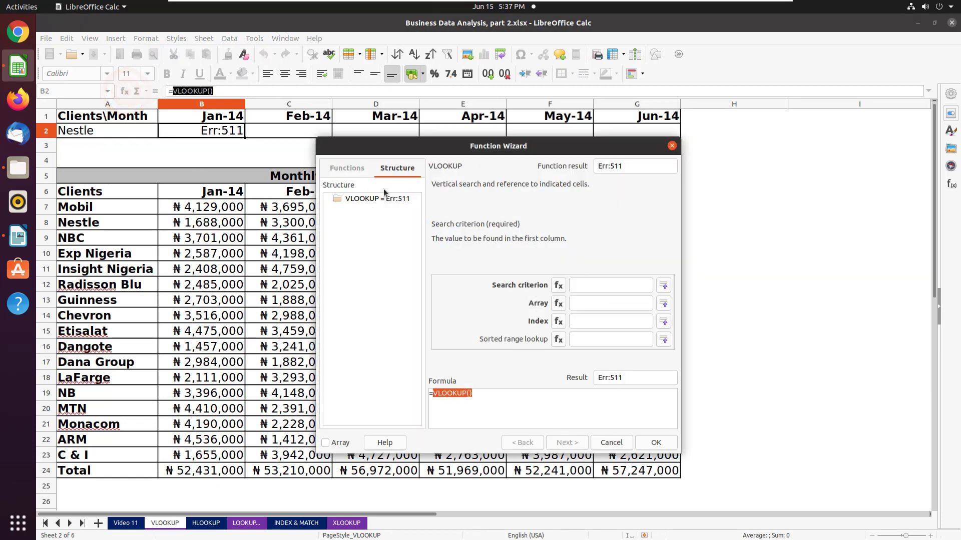
left_click(592, 286)
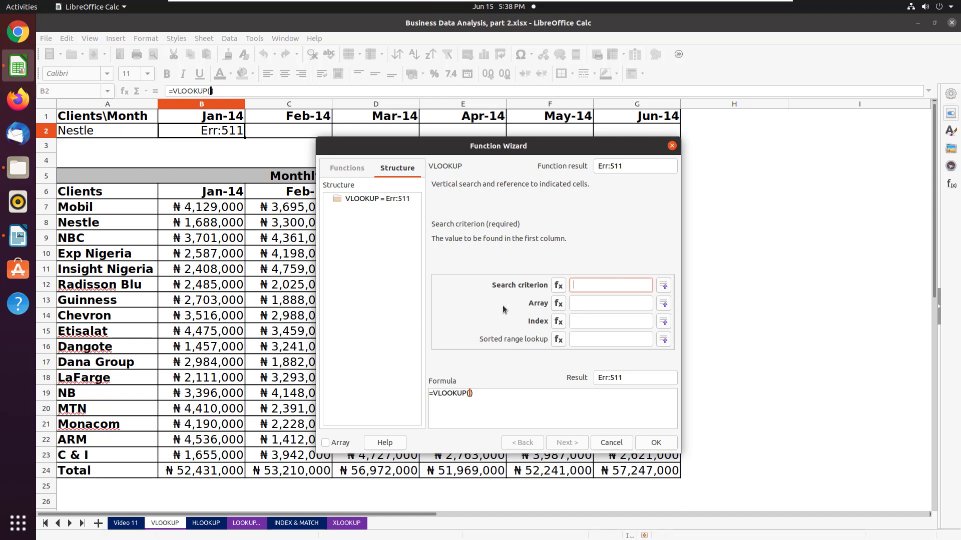
left_click(117, 131)
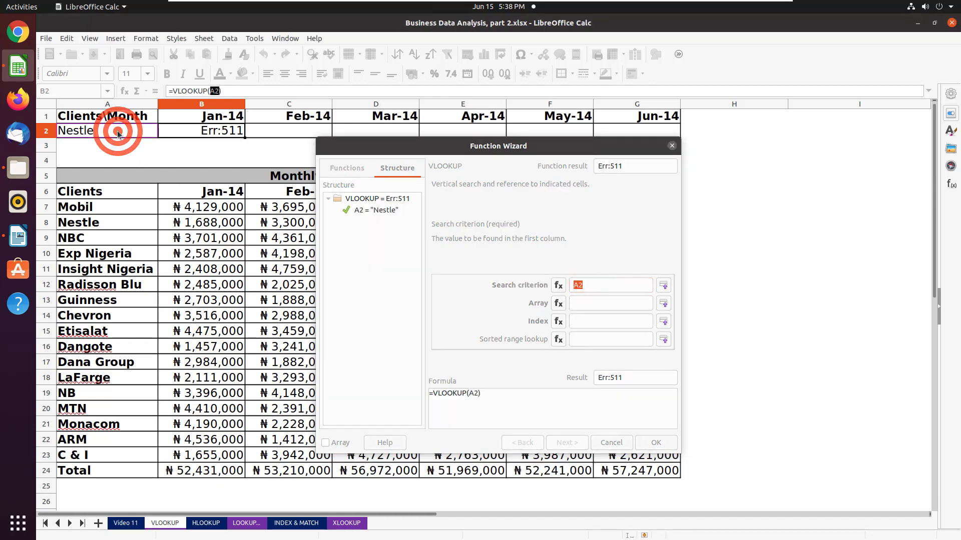
Complete the VLOOKUP in B2 with array A6:G24, index 2 and sorted range lookup false.
left_click(586, 303)
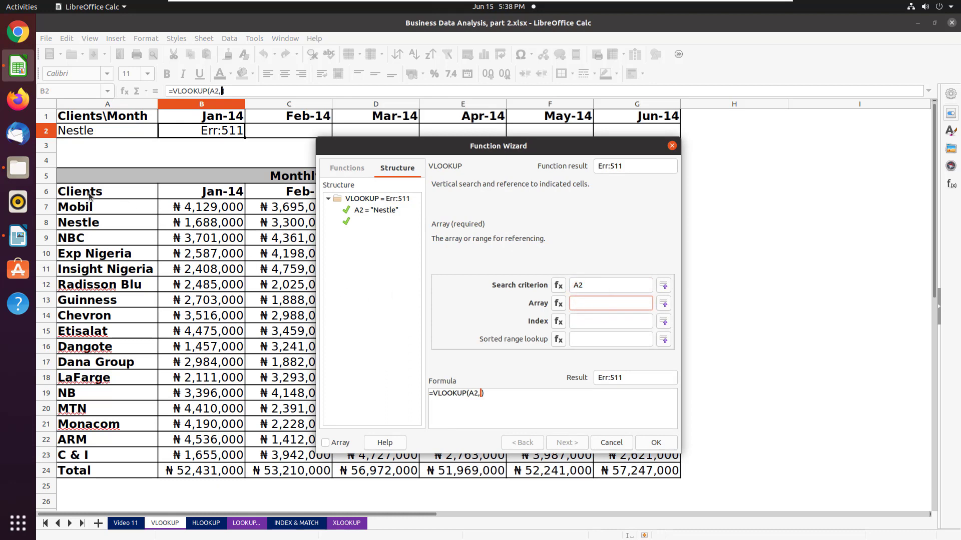
left_click_drag(80, 192, 642, 470)
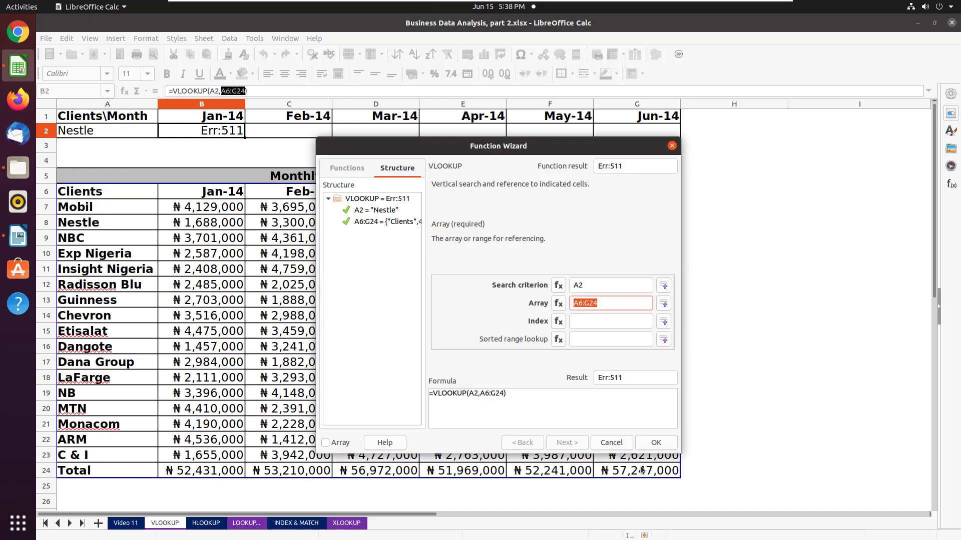
left_click(605, 322)
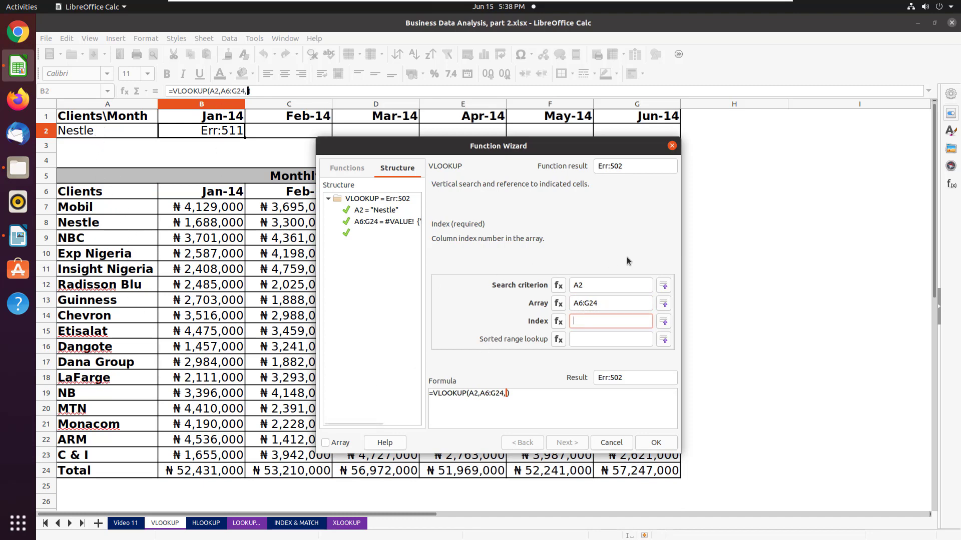
type("2")
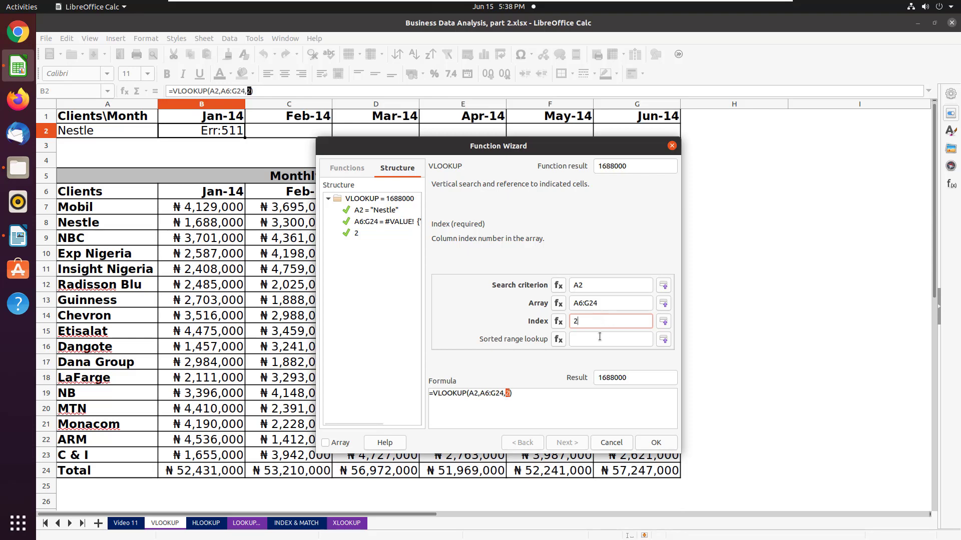
left_click(602, 339)
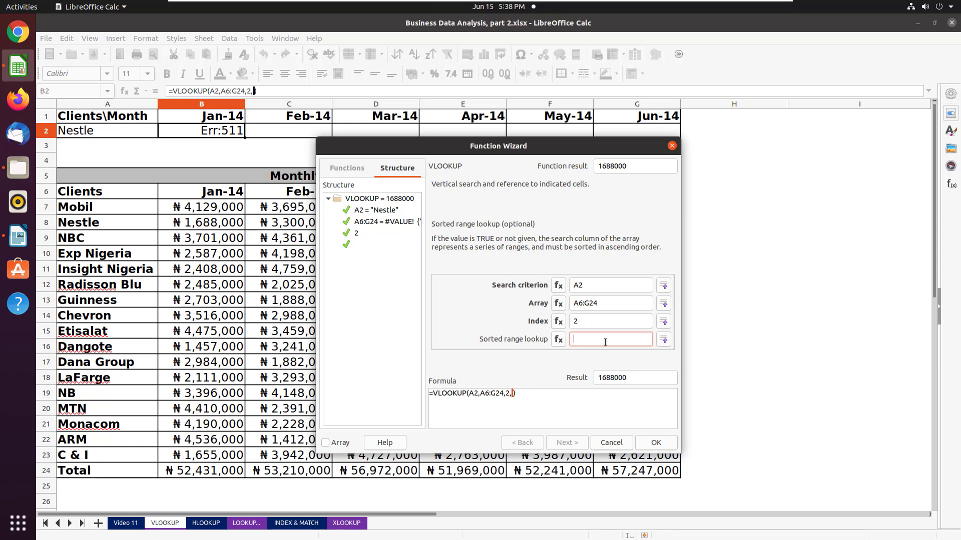
type("false")
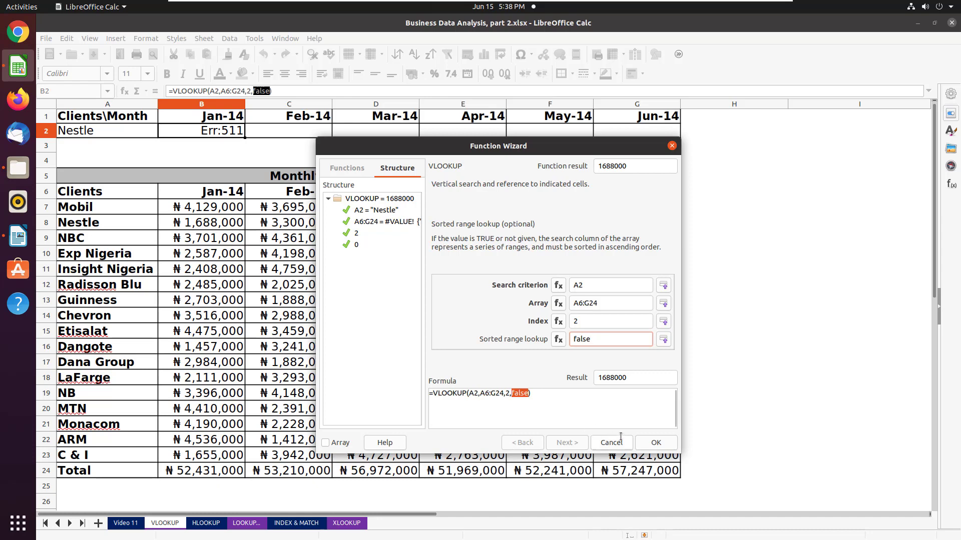
left_click(647, 439)
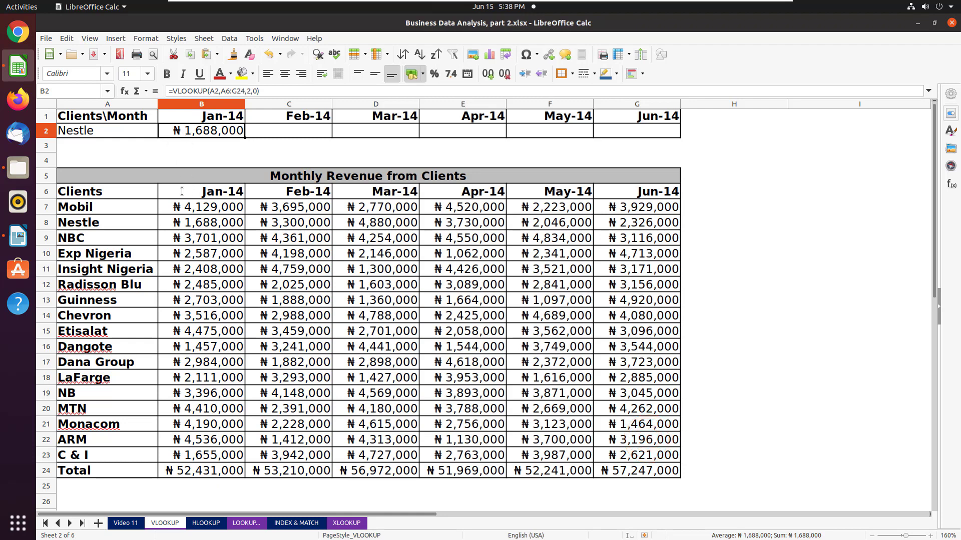
Switch the client in A2 to Exp Nigeria and check the January lookup against that client's row in the revenue table.
left_click(214, 219)
left_click(140, 131)
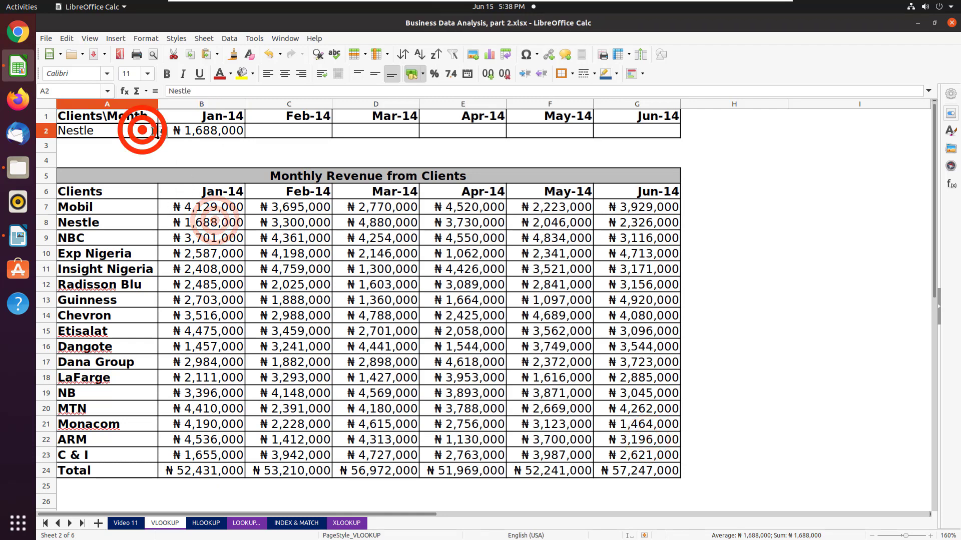
left_click(161, 131)
left_click(95, 169)
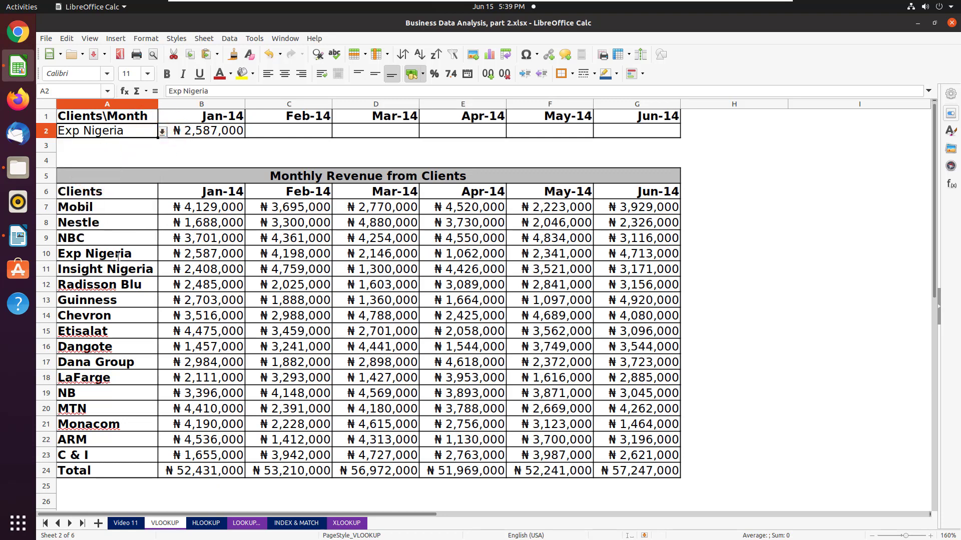
left_click_drag(121, 254, 212, 254)
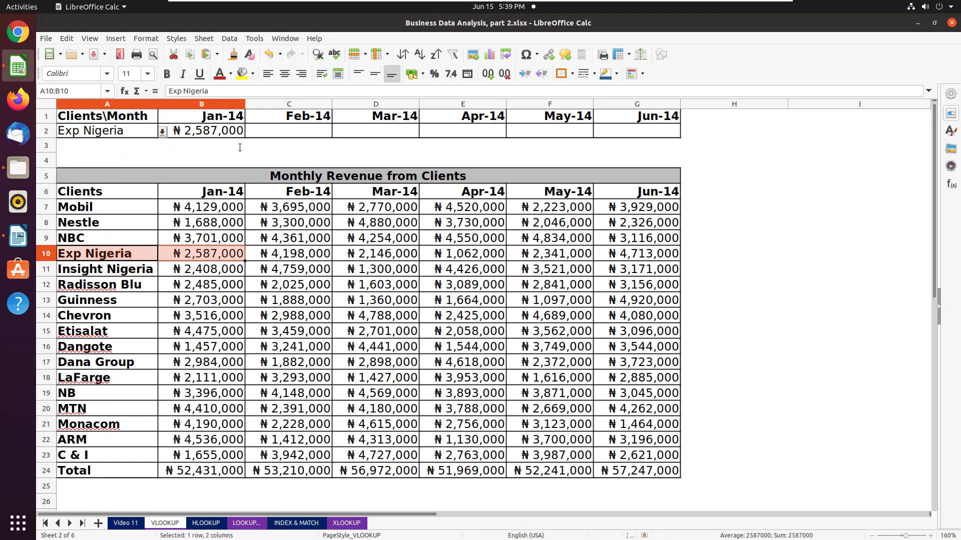
Copy the VLOOKUP formula from B2 into C2 and set its column index to 3.
left_click(233, 133)
left_click_drag(275, 90, 90, 90)
key("ctrl+c")
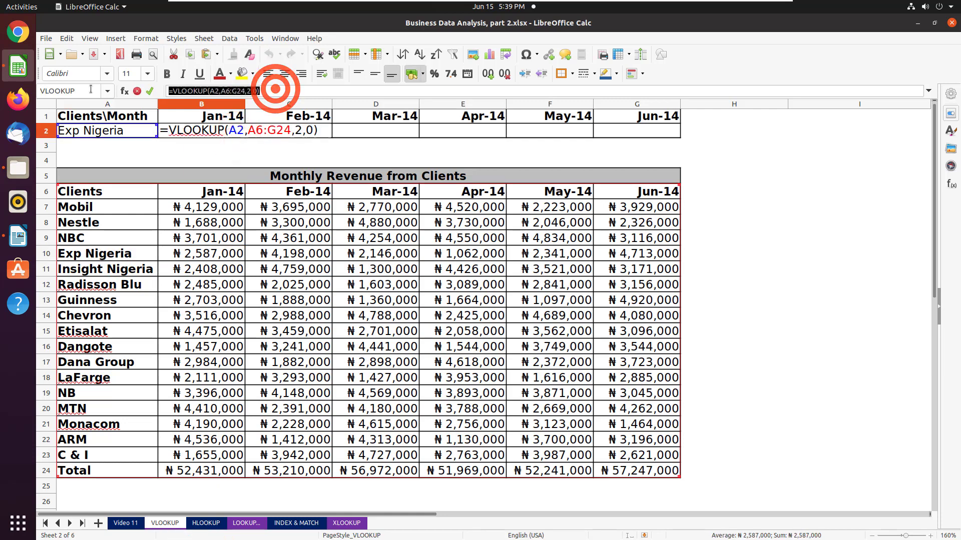
key("Tab")
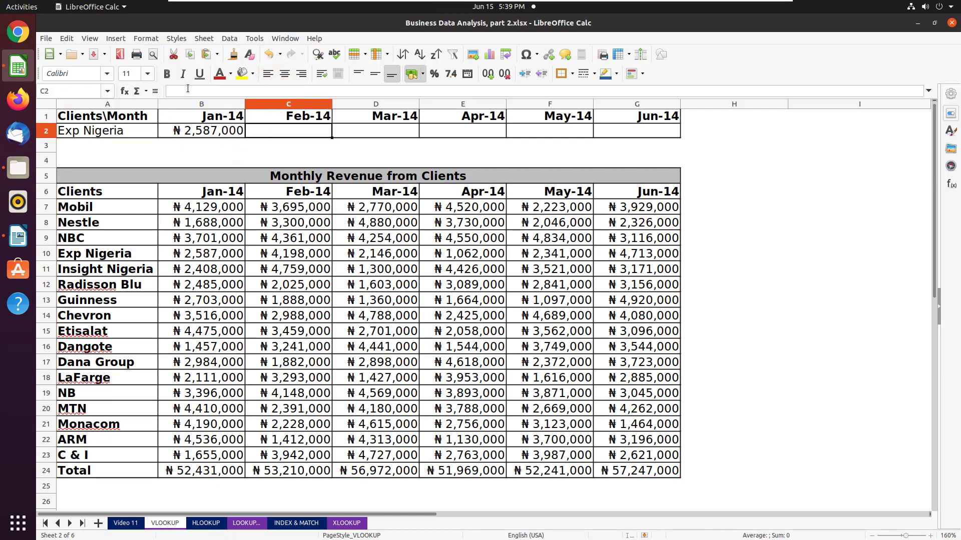
left_click(188, 89)
key("ctrl+v")
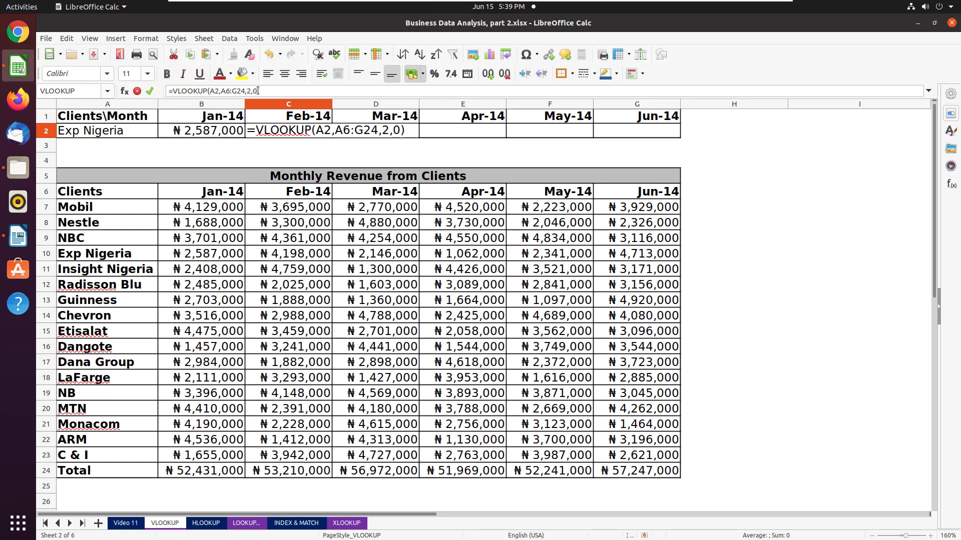
left_click(251, 91)
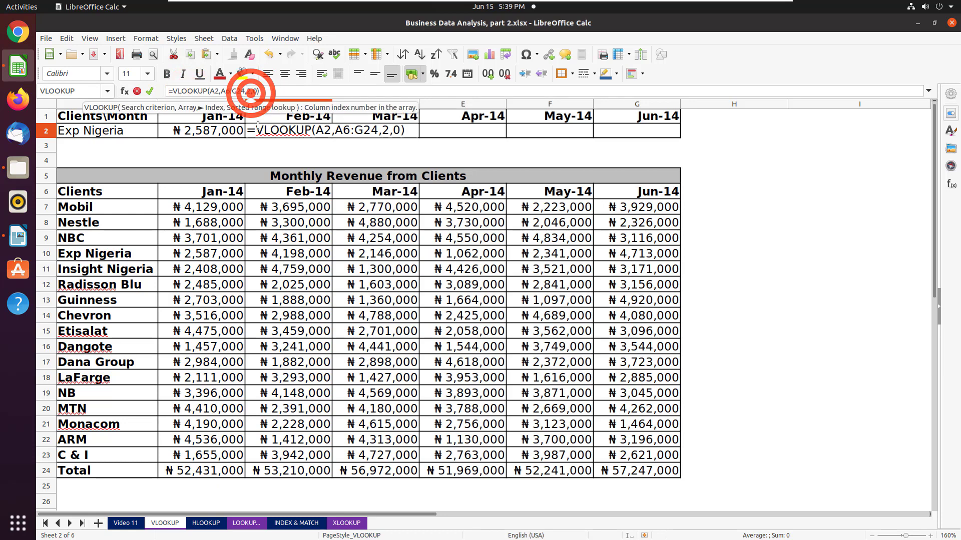
key("BackSpace")
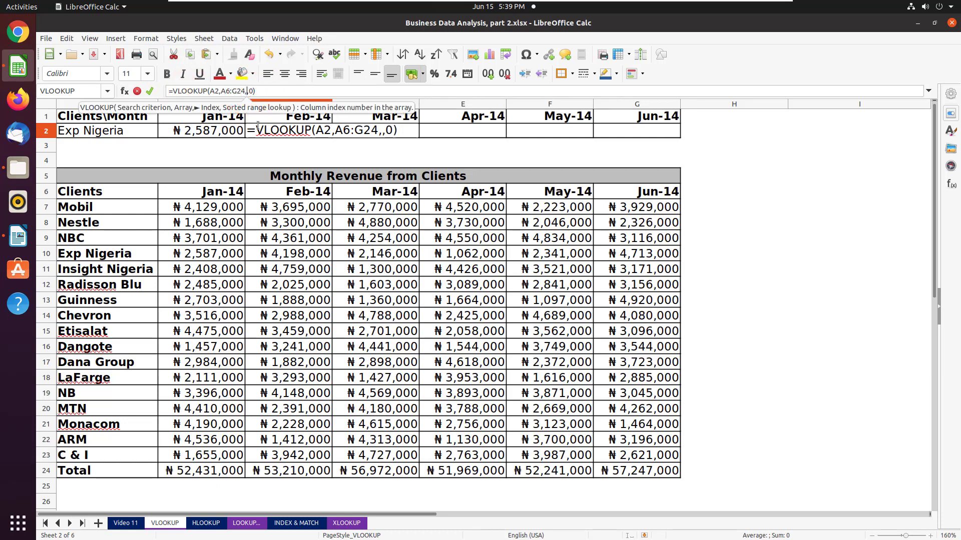
type("3")
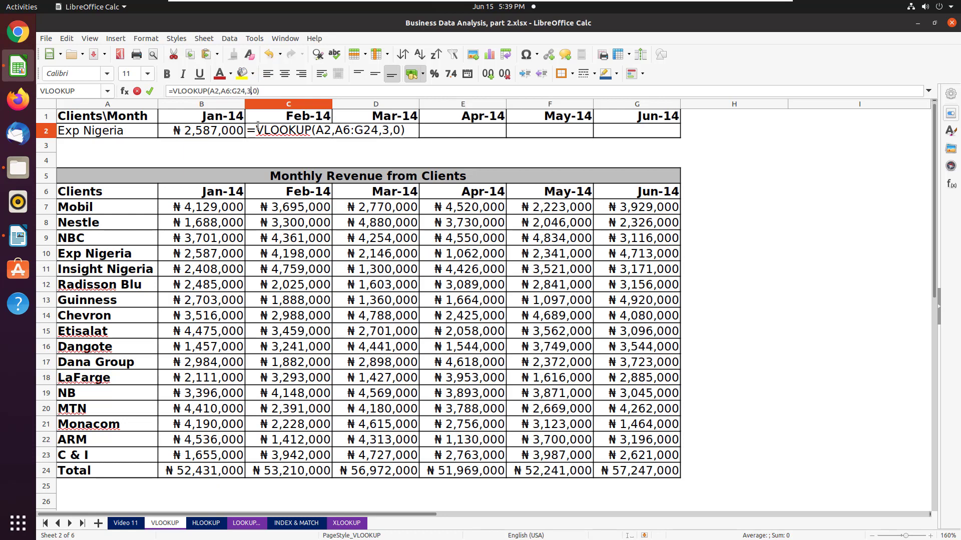
key("Return")
Enter the January formula =VLOOKUP(A2,A6:G24,2,0) in cell D2 under Mar-14.
left_click(334, 130)
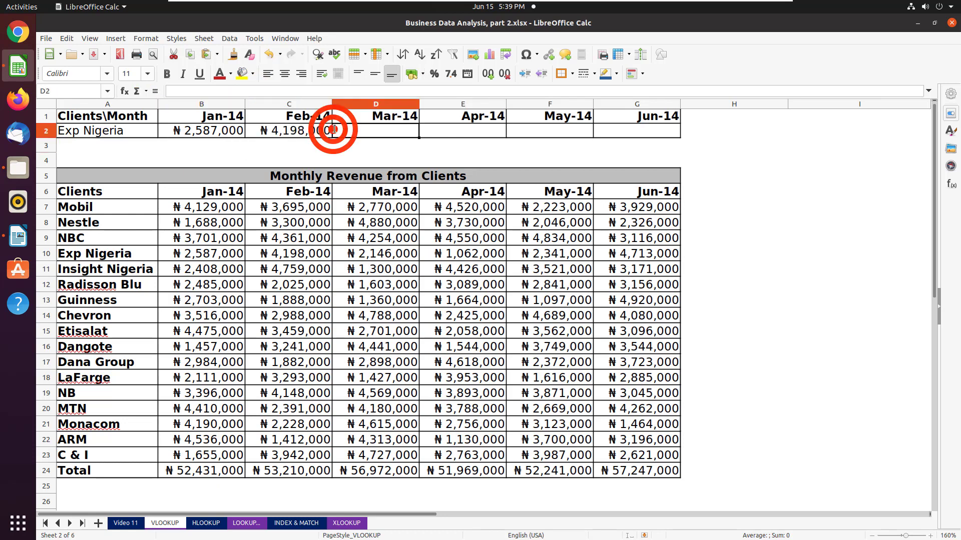
left_click(285, 90)
type("=VLOOKUP(A2,A6:G24,2,0)")
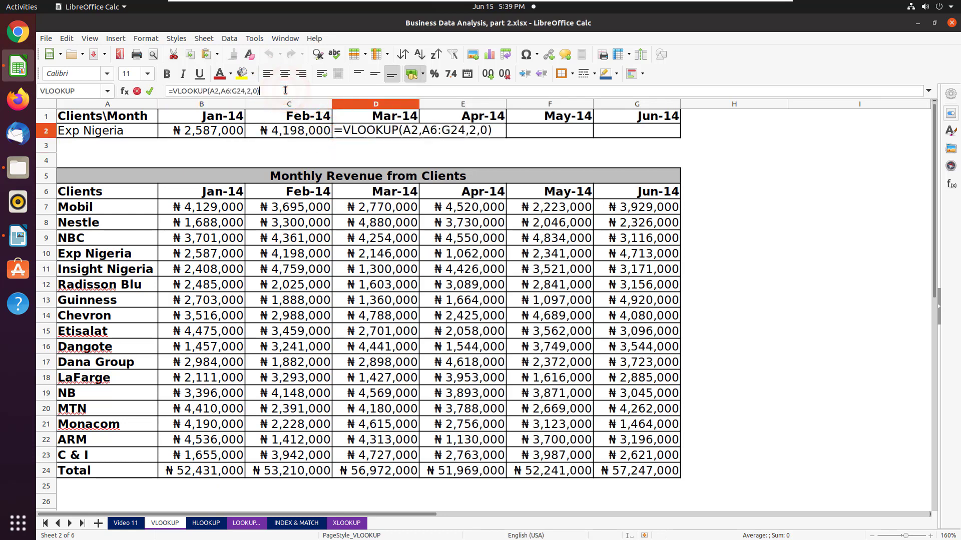
Replace the fixed column index in D2's VLOOKUP formula with COLUMN(D3).
left_click(250, 91)
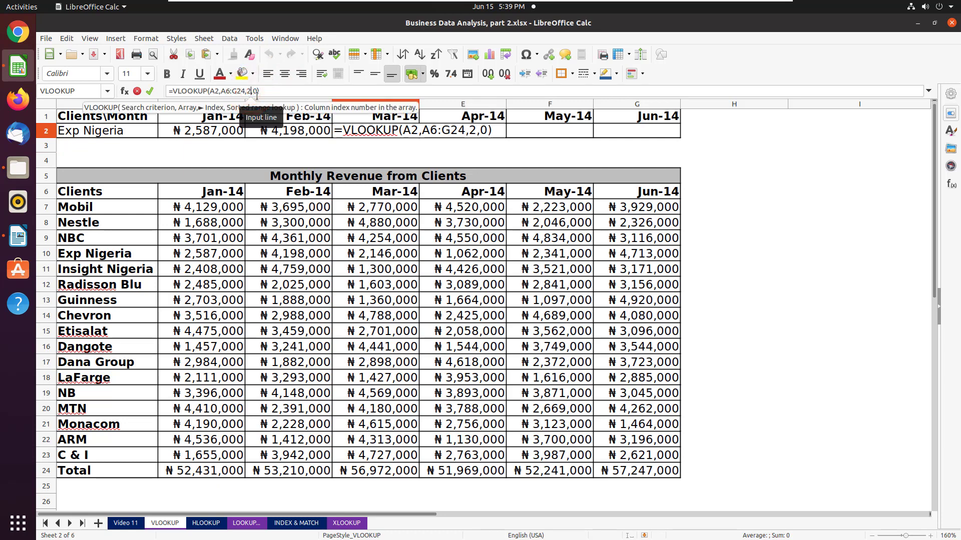
key("BackSpace")
type("colum")
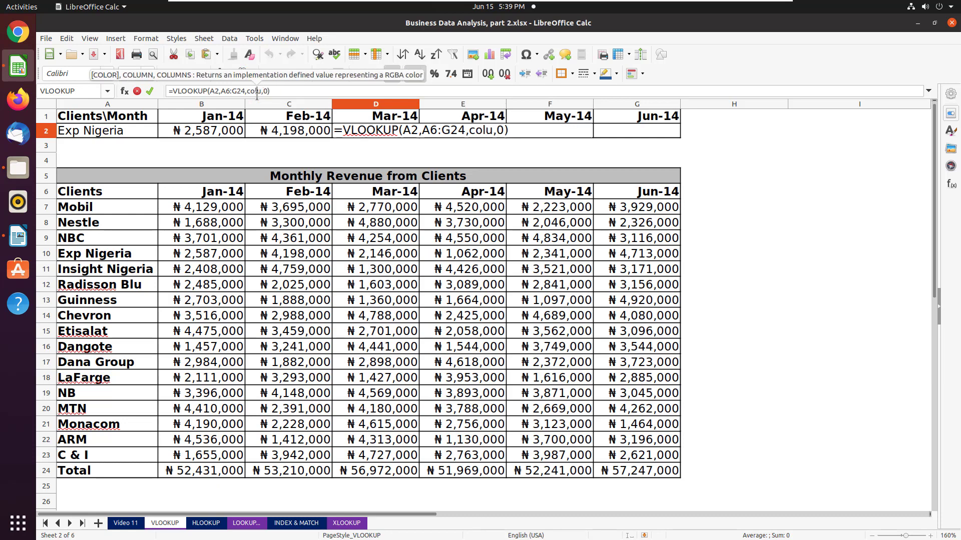
type("n")
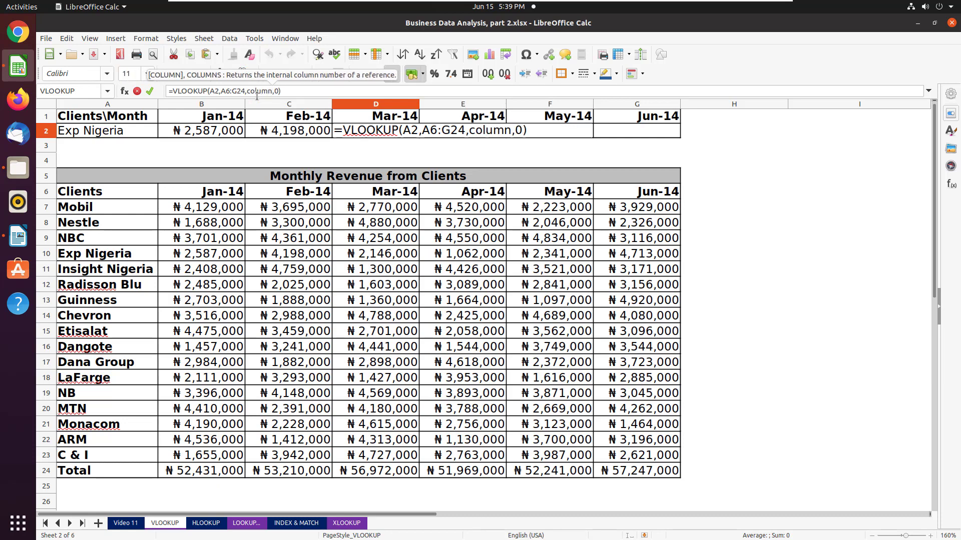
type("(")
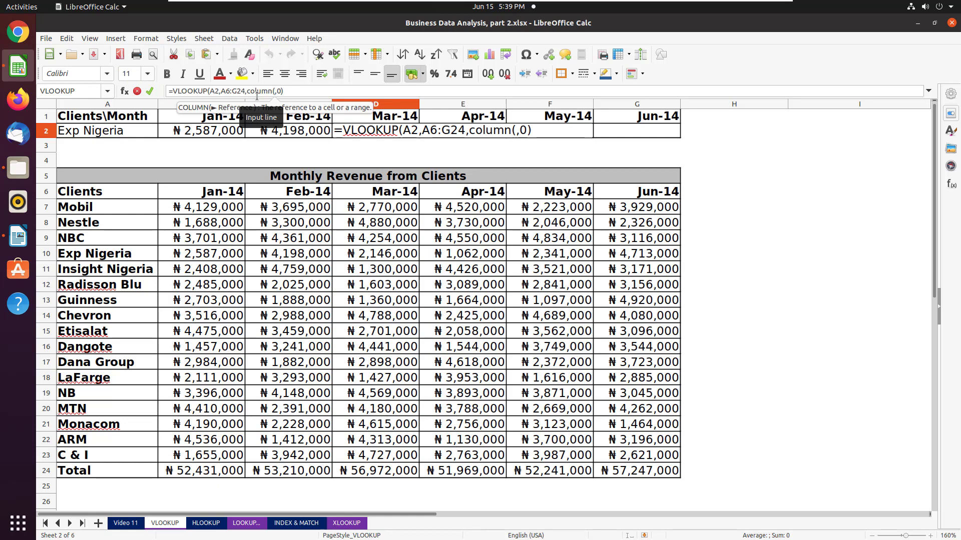
type("d")
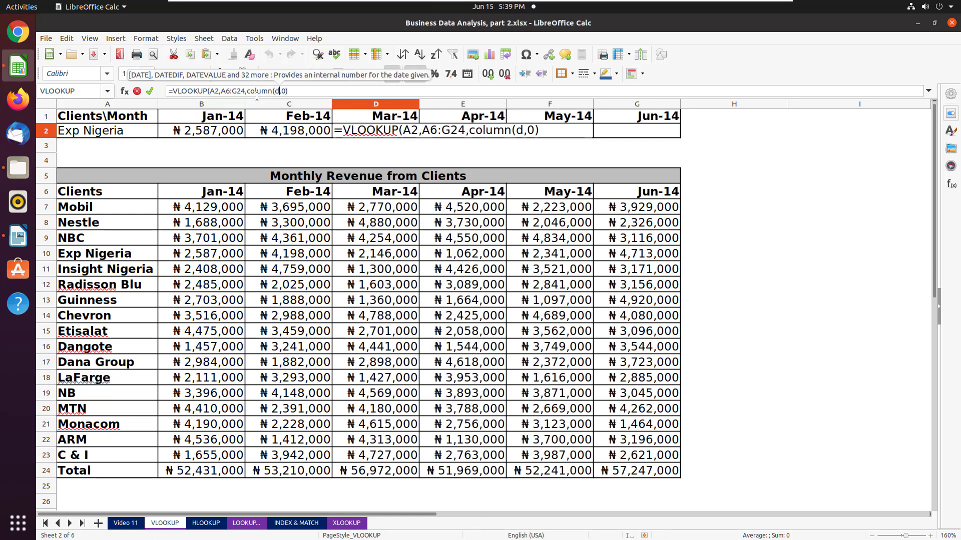
type("3")
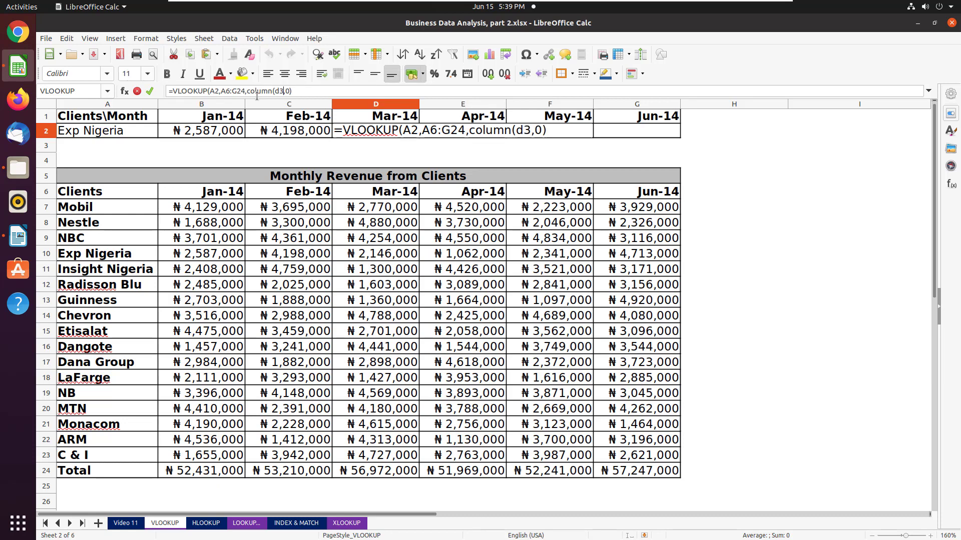
type(")")
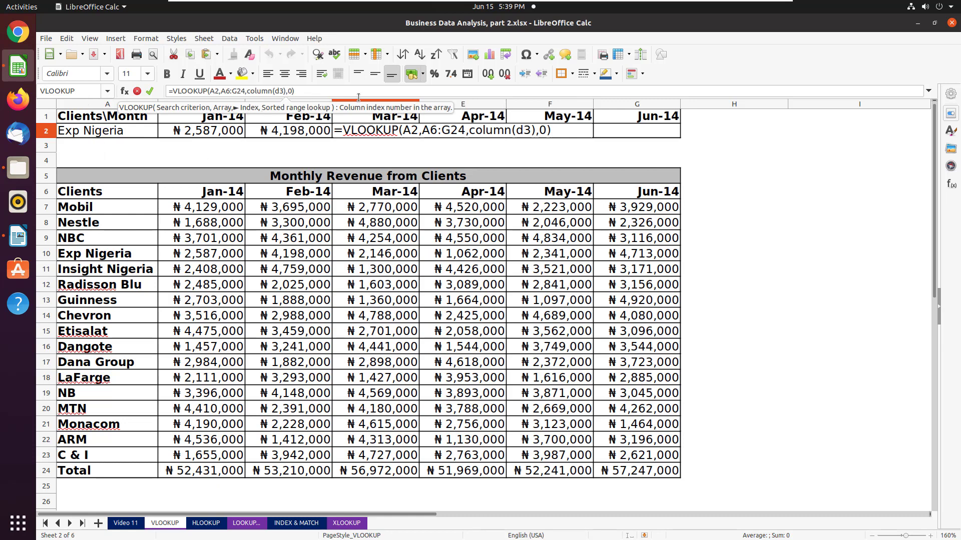
key("Return")
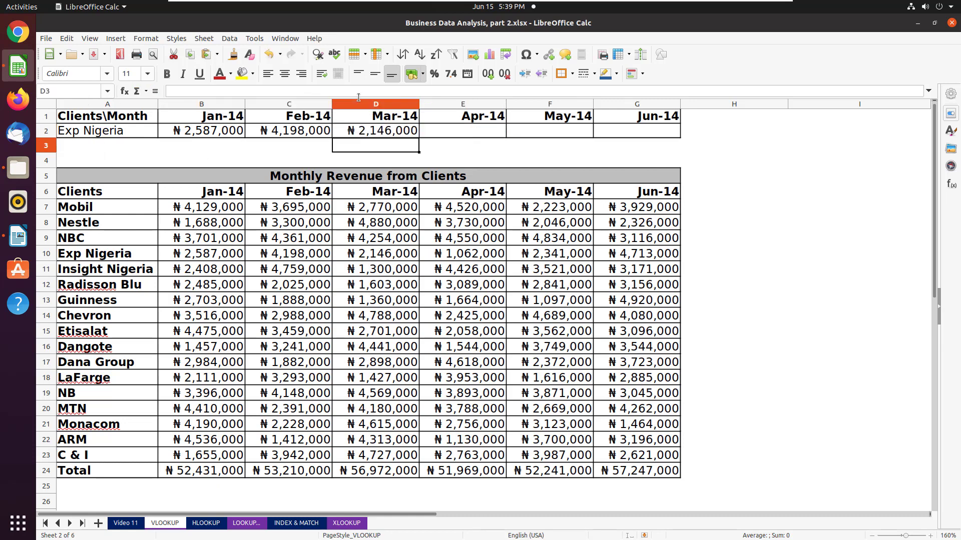
Try to fill the March lookup formula from D2 across to G2.
left_click(403, 132)
left_click_drag(419, 137, 649, 139)
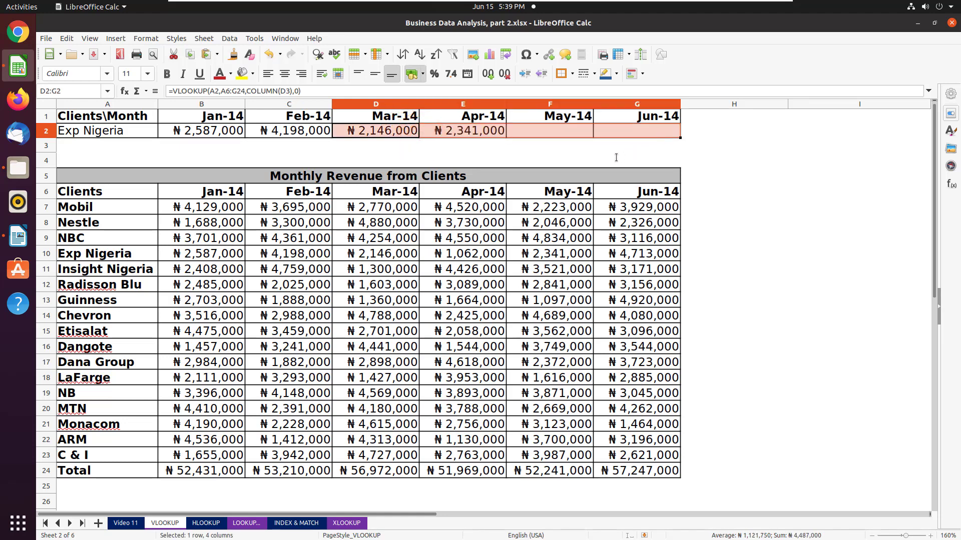
double_click(350, 122)
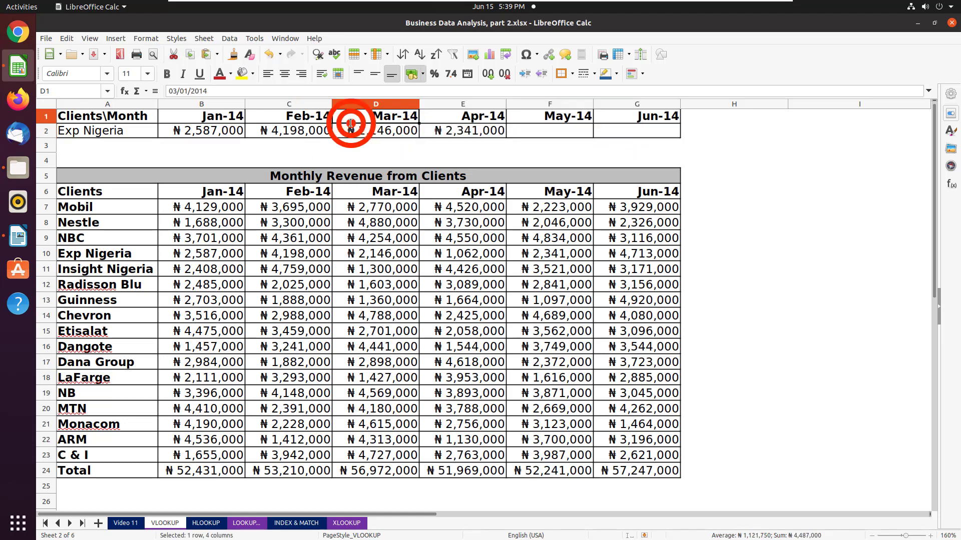
Make the search criterion and array references in D2's formula absolute, as $A$2 and $A$6:$G$24.
left_click(385, 129)
double_click(350, 130)
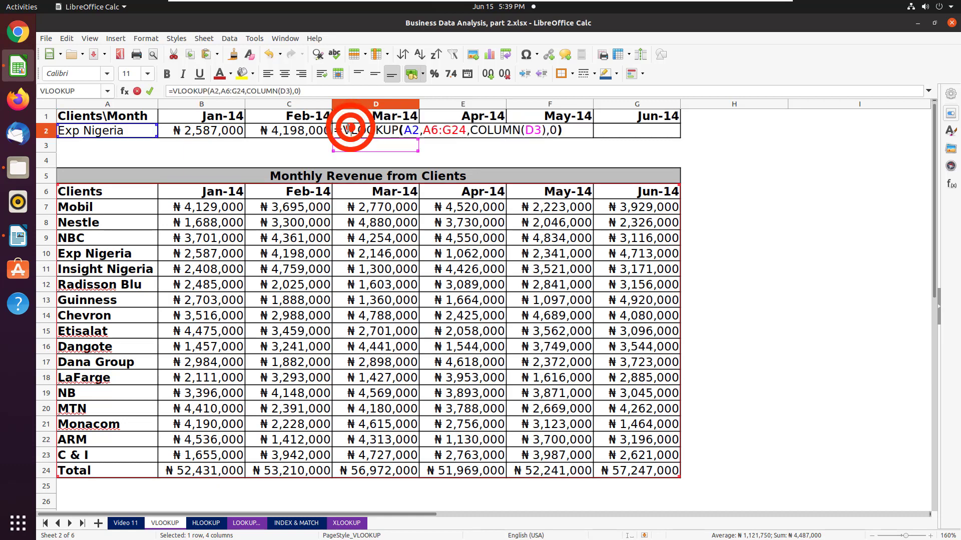
double_click(414, 131)
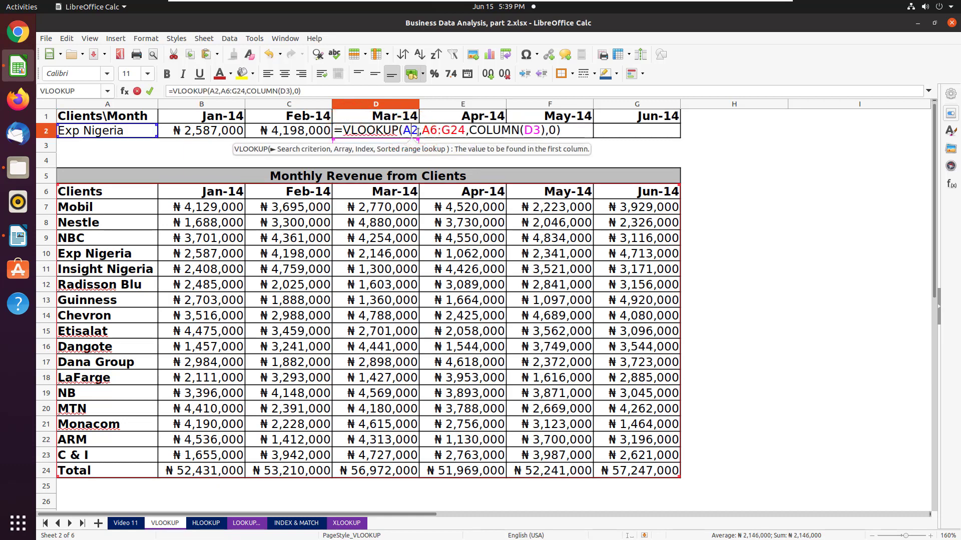
key("F4")
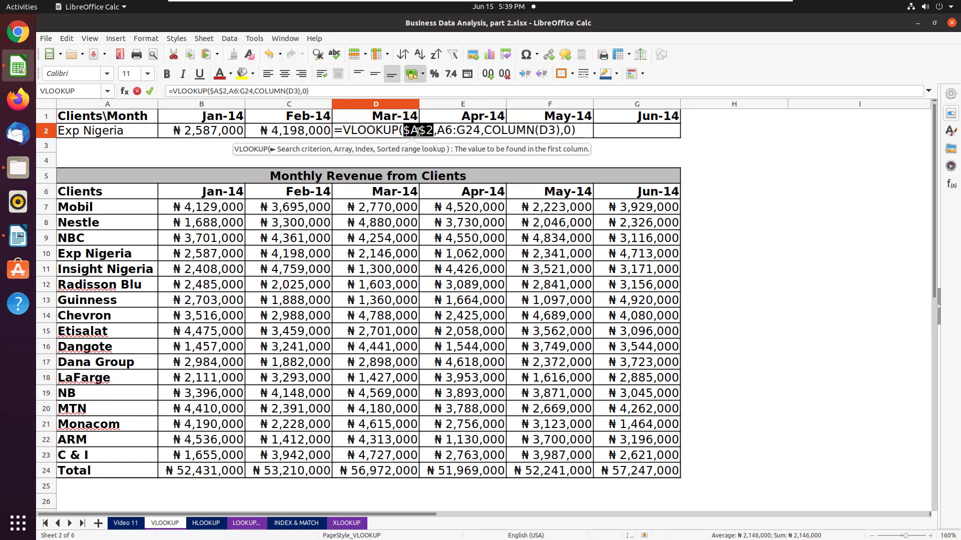
left_click(449, 131)
double_click(449, 132)
key("F4")
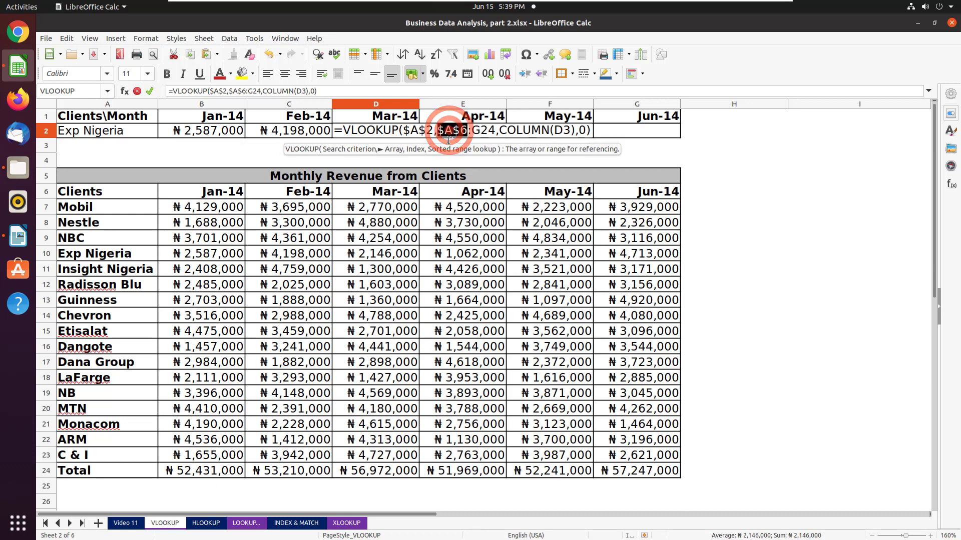
left_click(487, 132)
double_click(486, 132)
key("F4")
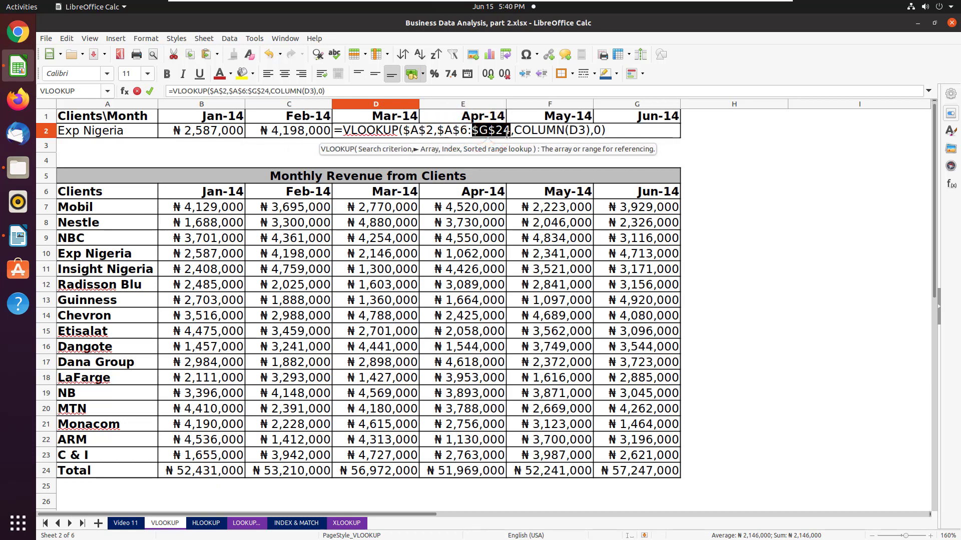
key("Return")
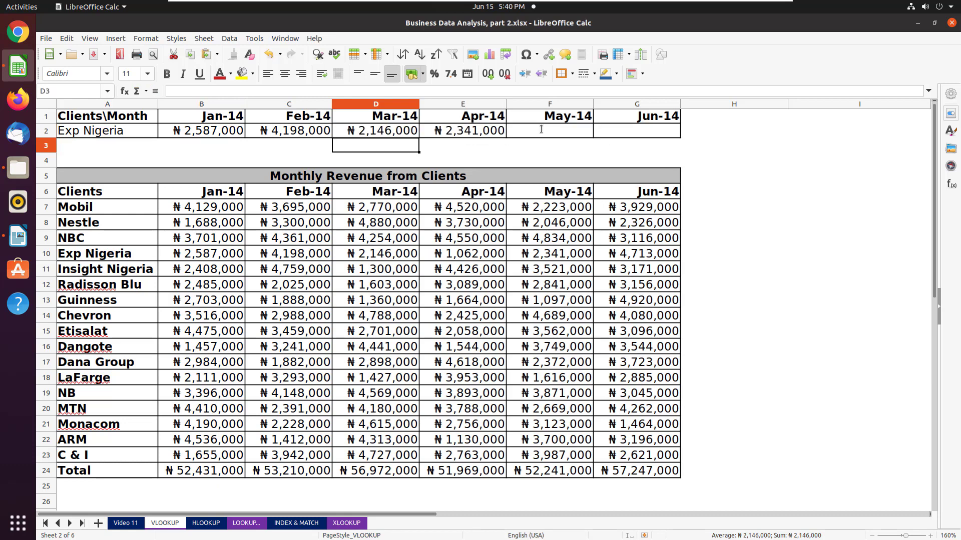
Fill the D2 formula across to G2 and review the column index argument in G2's copy.
left_click(405, 128)
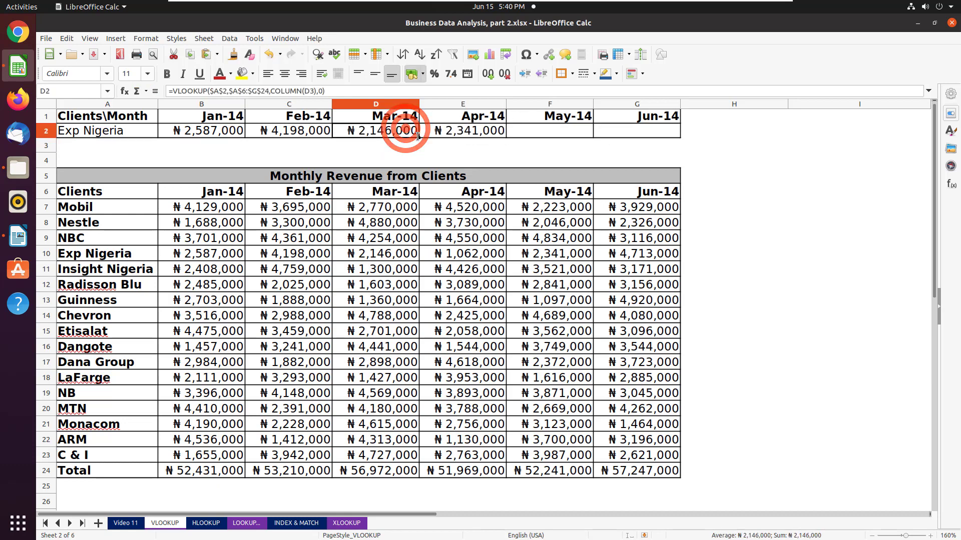
left_click_drag(418, 137, 654, 157)
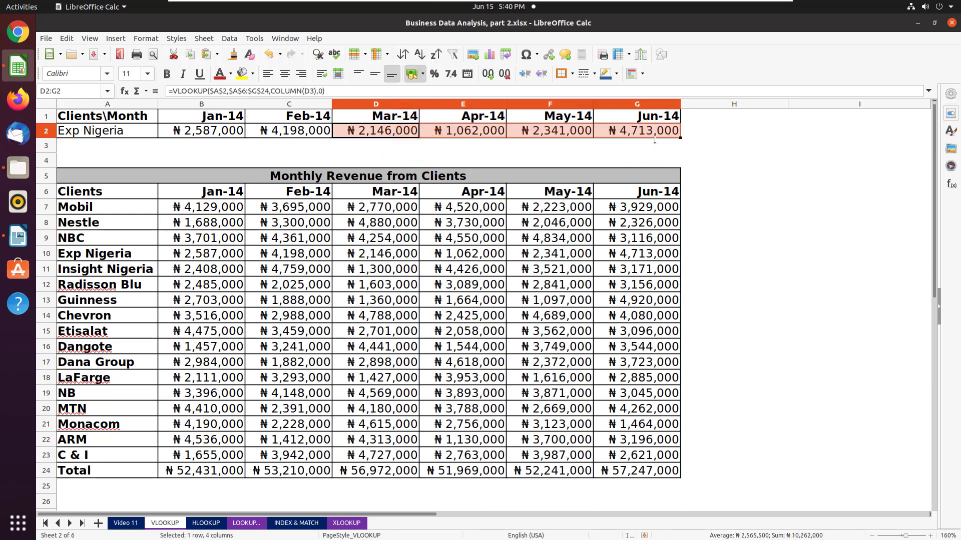
double_click(654, 132)
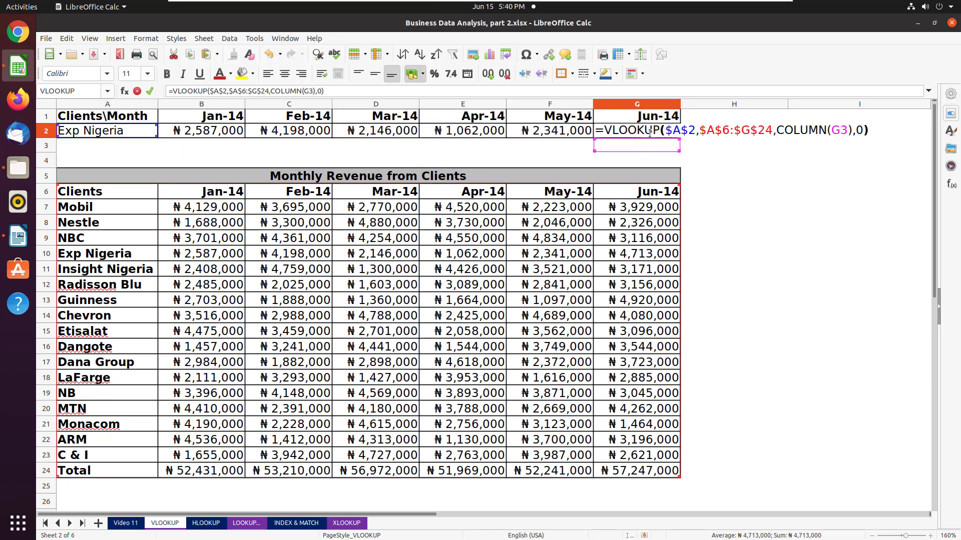
key("Escape")
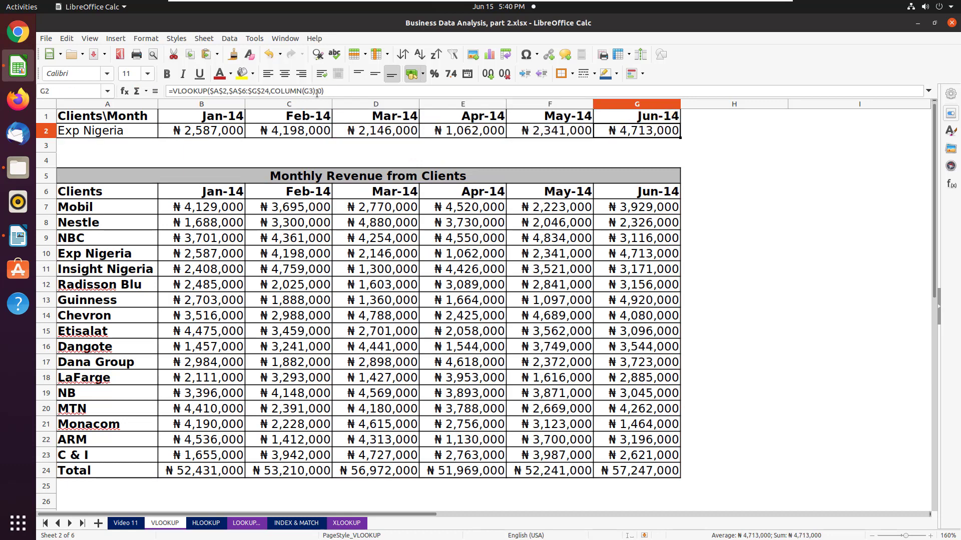
left_click_drag(316, 91, 270, 91)
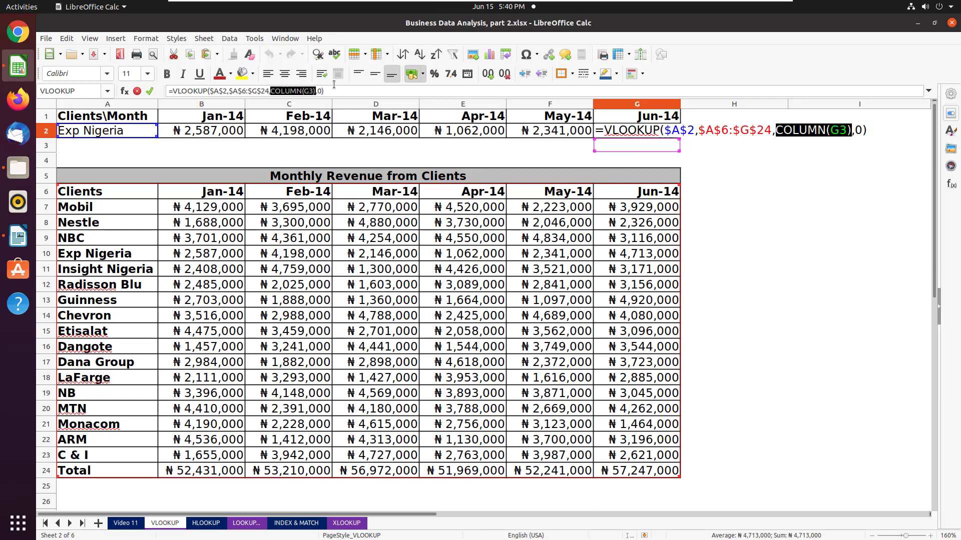
key("Return")
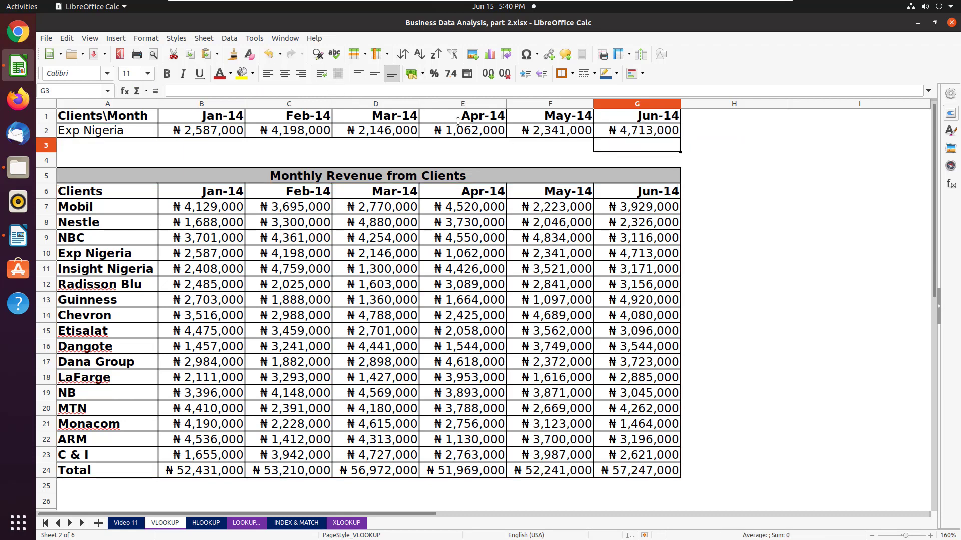
Examine the COLUMN(E3) index argument and the complete VLOOKUP formula in cell E2.
left_click(459, 131)
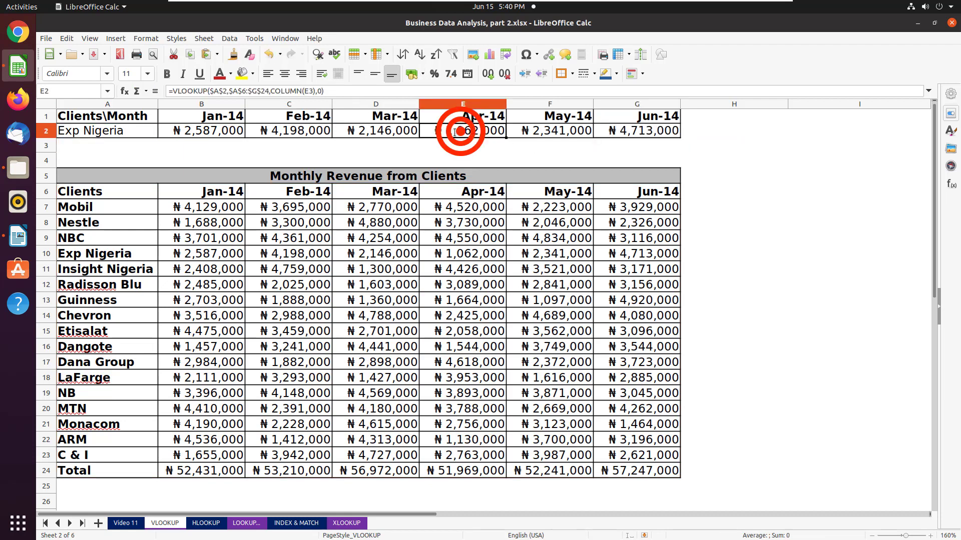
left_click(317, 92)
left_click_drag(323, 92, 290, 92)
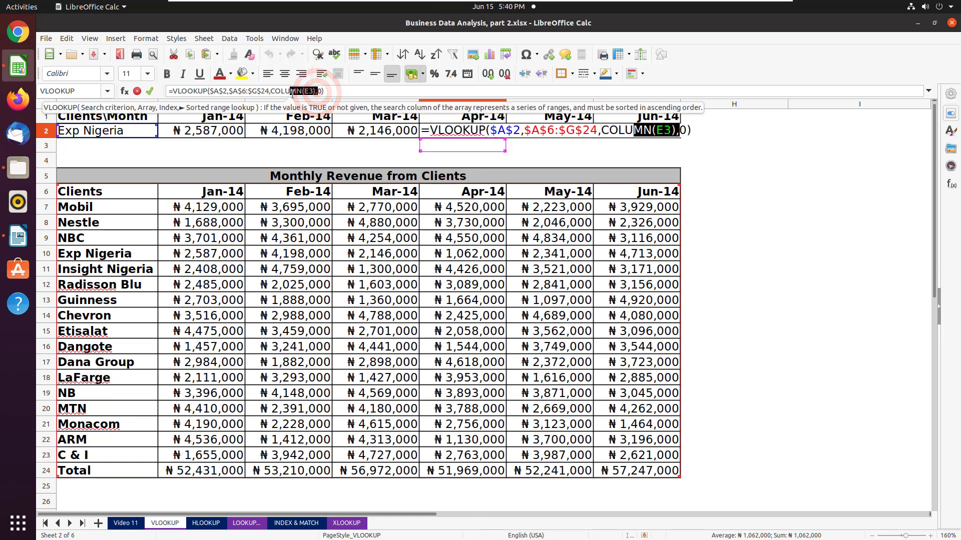
double_click(273, 91)
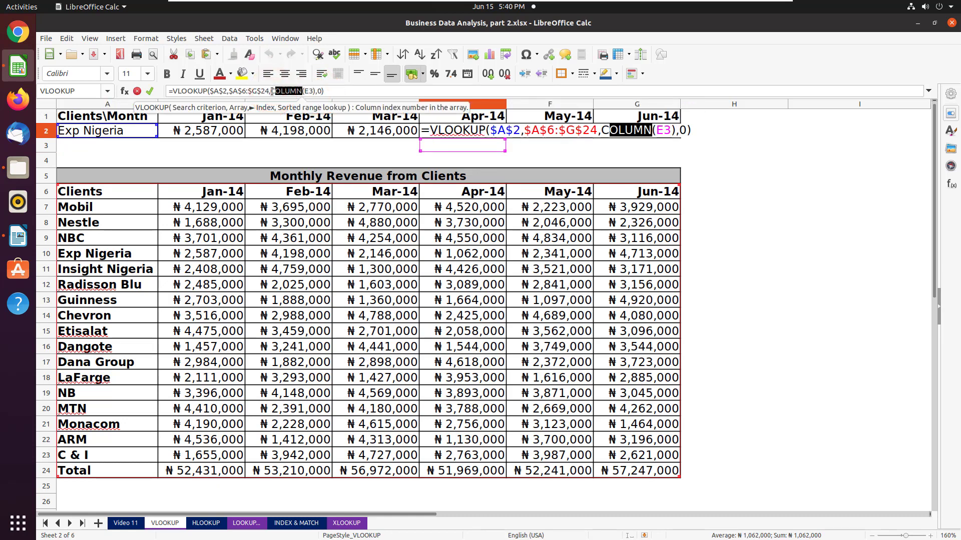
left_click_drag(271, 91, 316, 90)
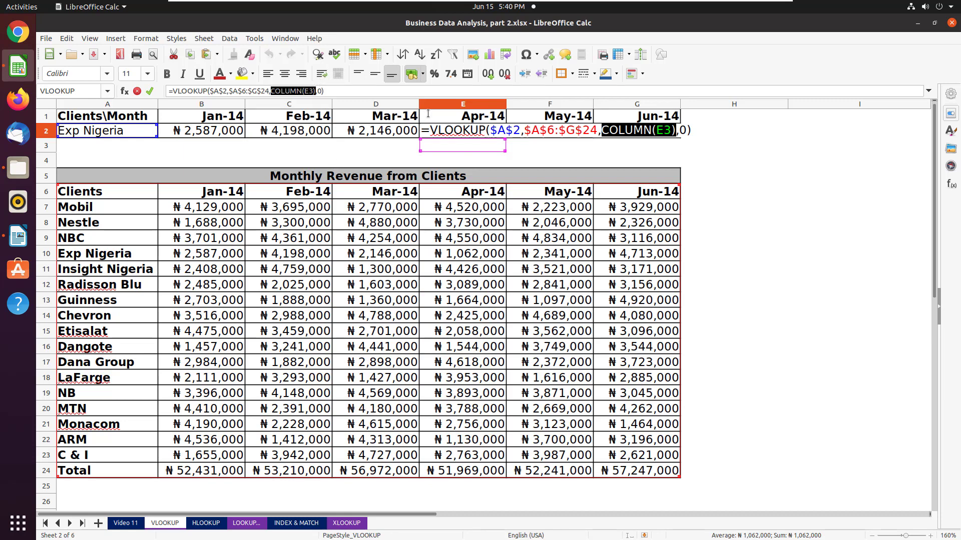
key("Return")
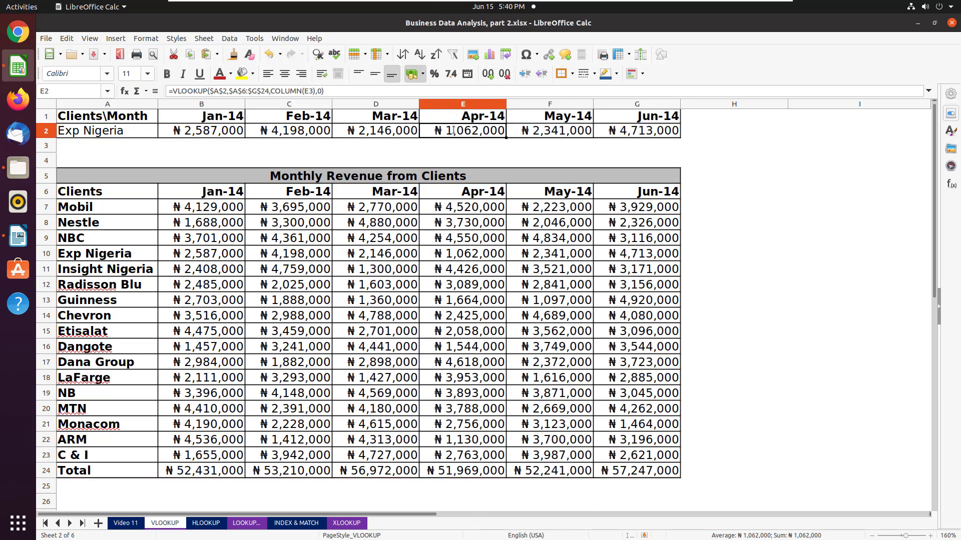
left_click(330, 88)
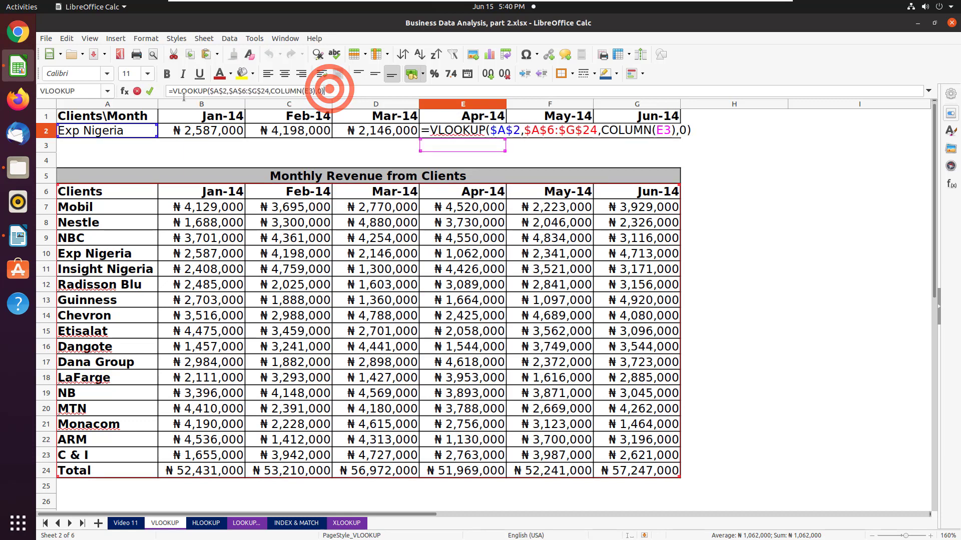
left_click_drag(330, 88, 172, 92)
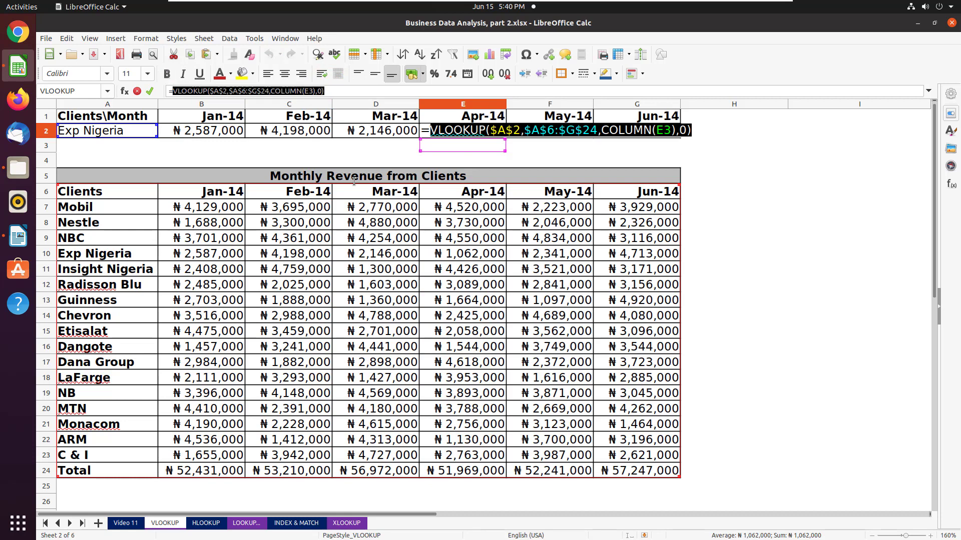
key("Escape")
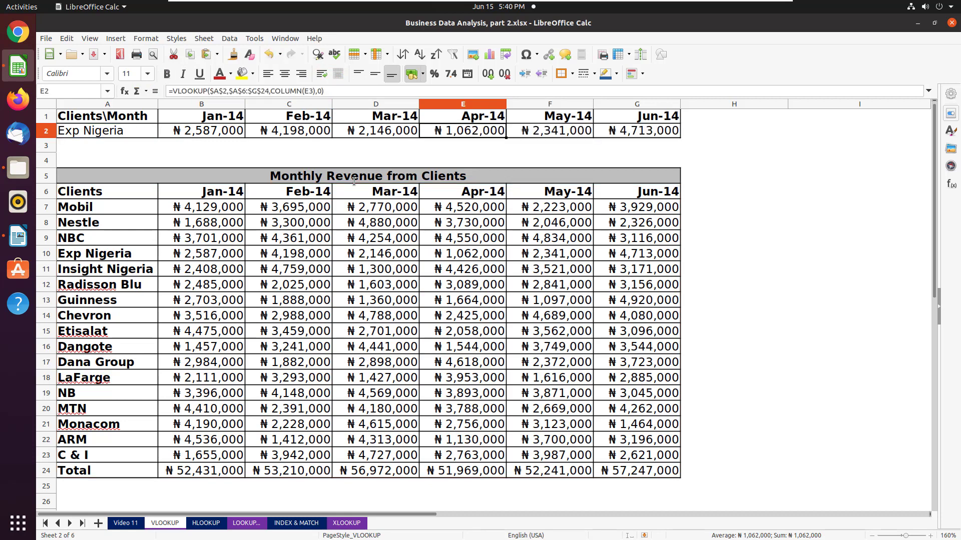